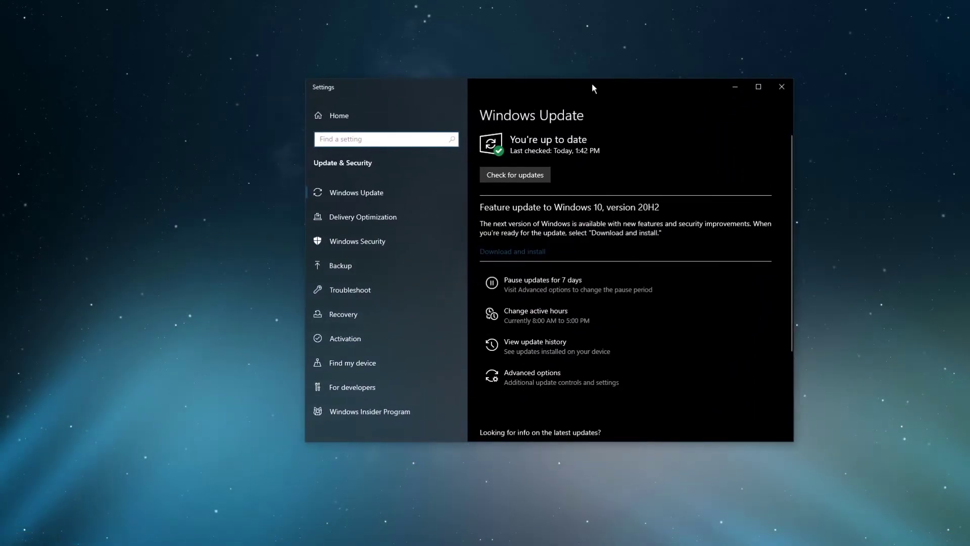
Go to the Windows Security page under Update & Security in Settings.
click(357, 241)
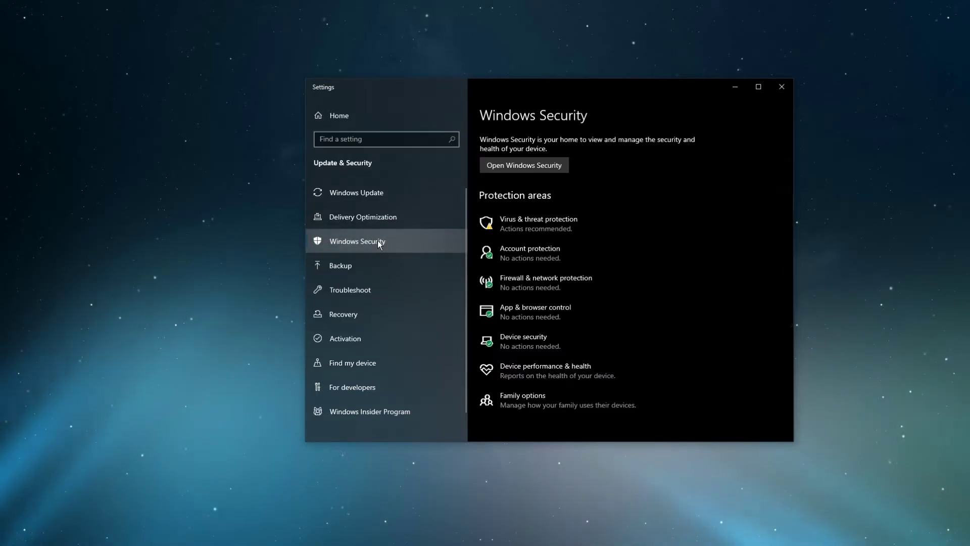
Launch Windows Security on Virus & threat protection, close Settings, and reposition its window.
click(531, 222)
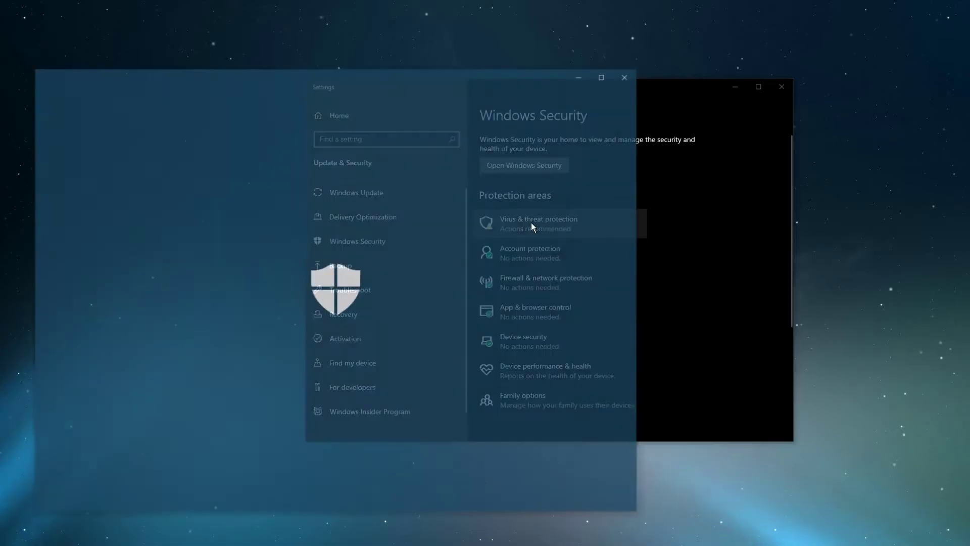
click(781, 86)
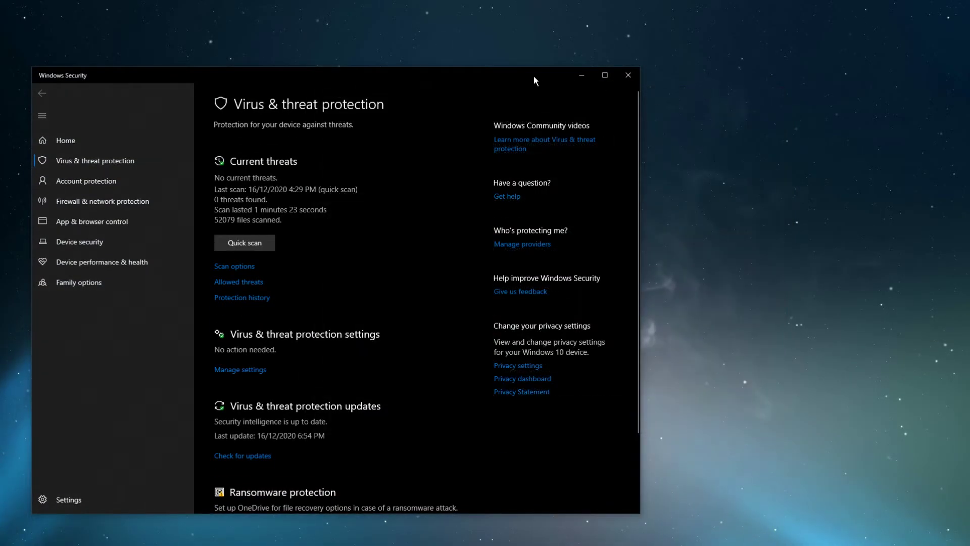
drag(534, 75, 745, 43)
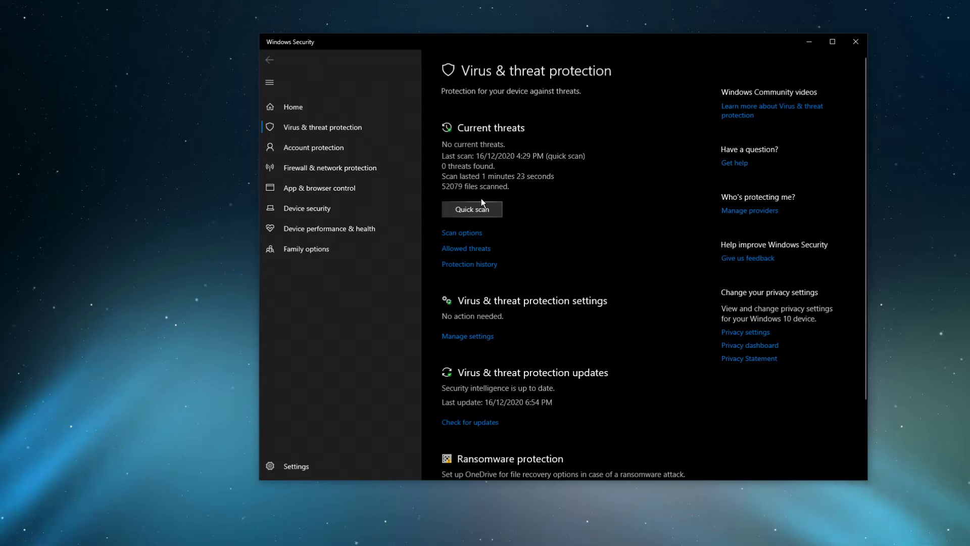
In Protection history, allow the blocked Spotify.exe folder-access entry on this device.
click(469, 266)
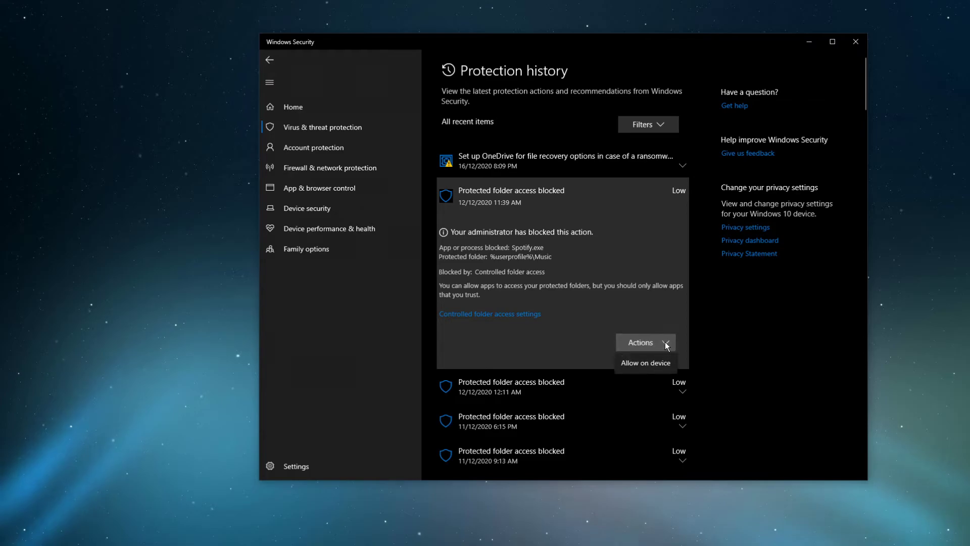
click(645, 363)
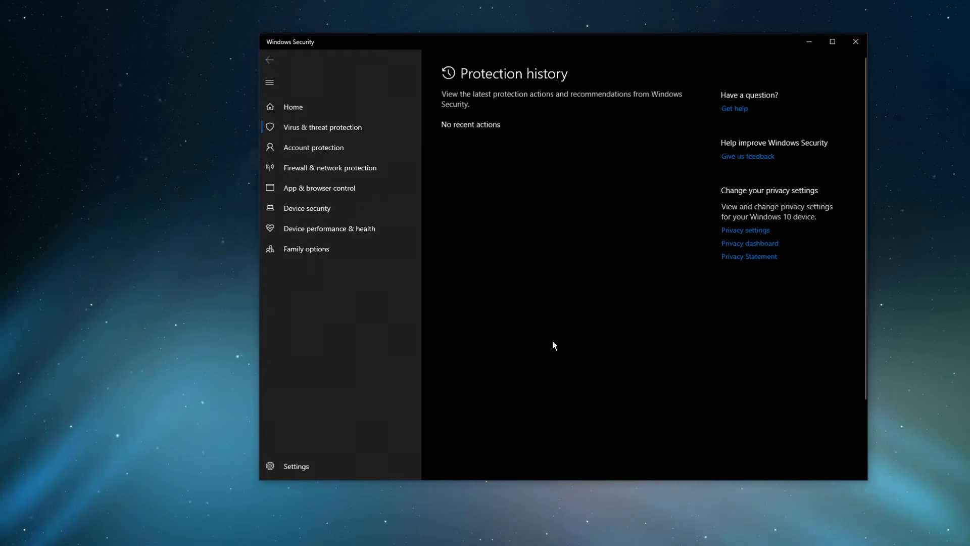
click(466, 249)
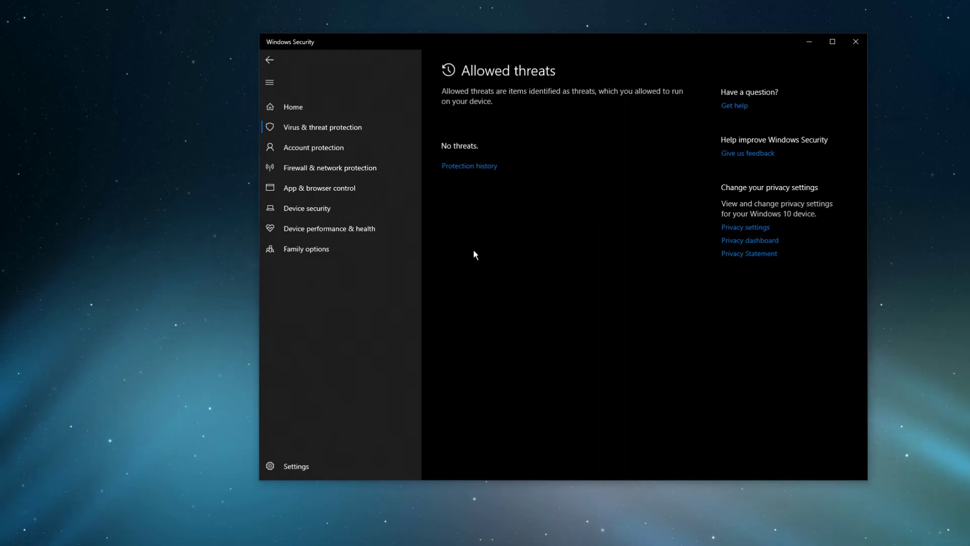
key(alt+Left)
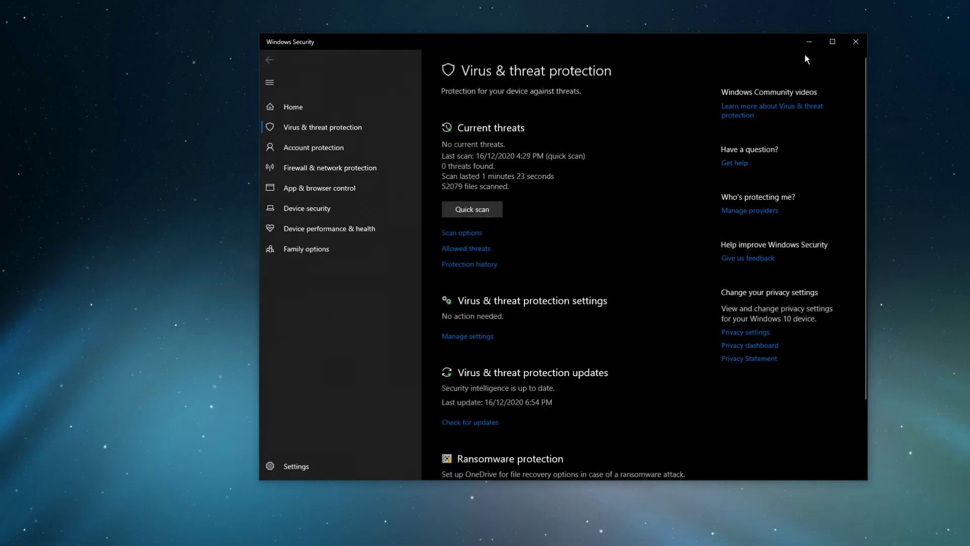